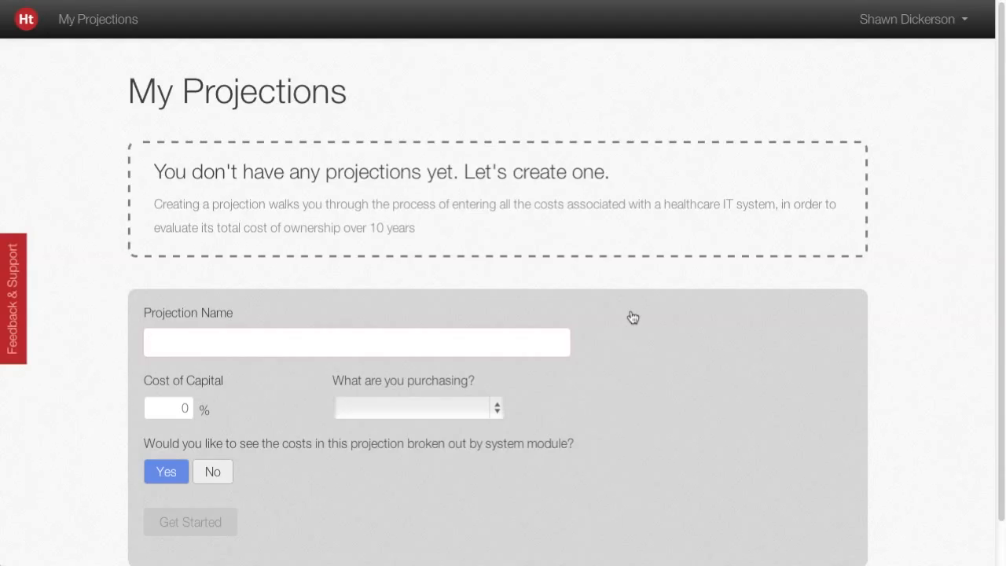
Name the projection New EHR and set its cost of capital to 6.5%.
text(Ne)
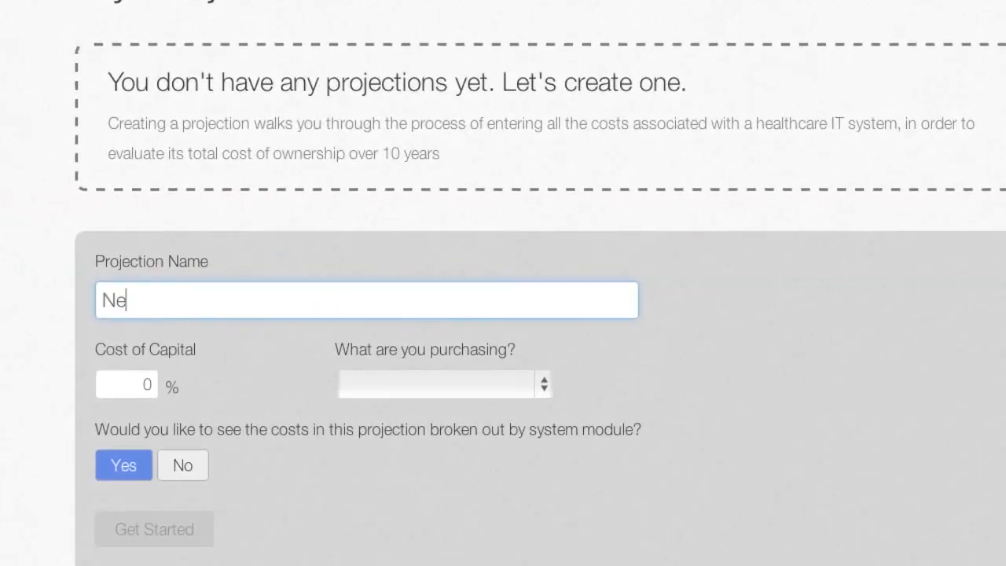
text(w EH)
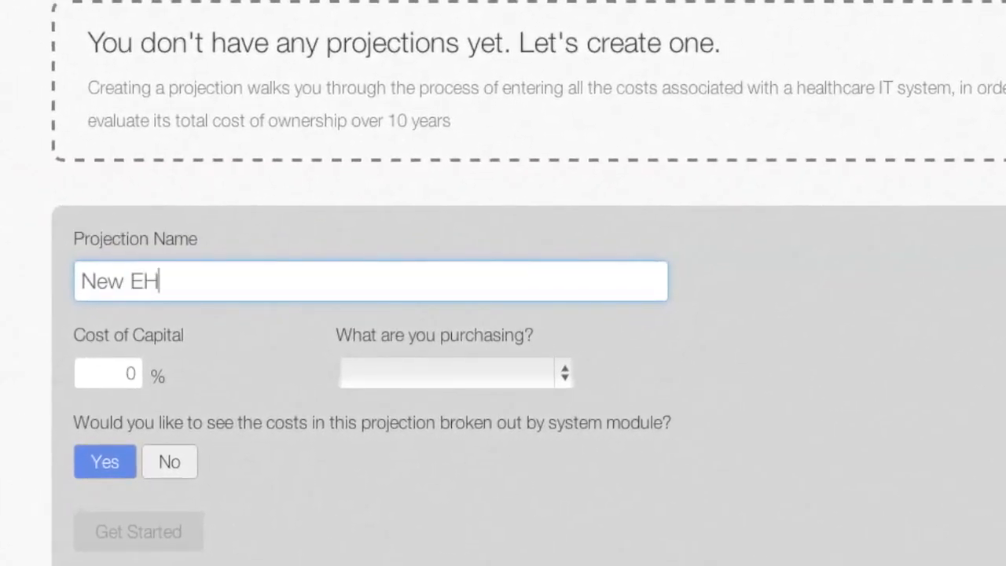
text(R)
key(Tab)
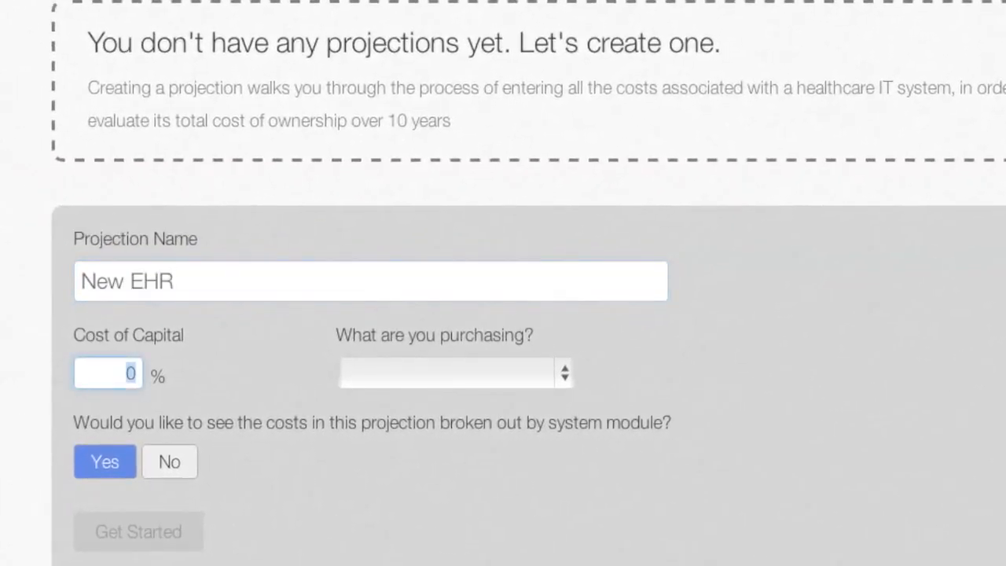
text(6.5)
Choose EHR as the purchase, decline the cost breakdown by system module, and start the projection.
click(510, 383)
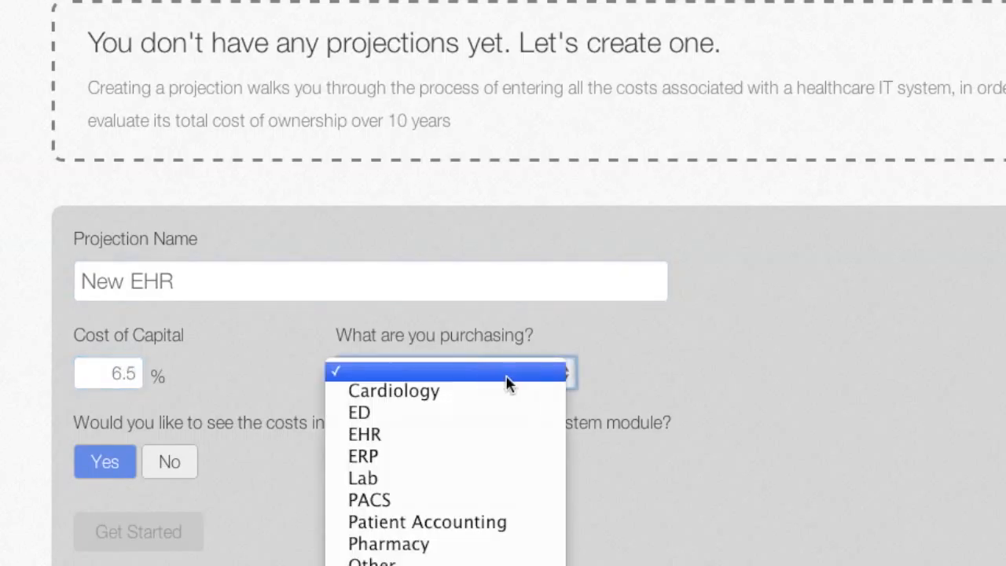
click(502, 436)
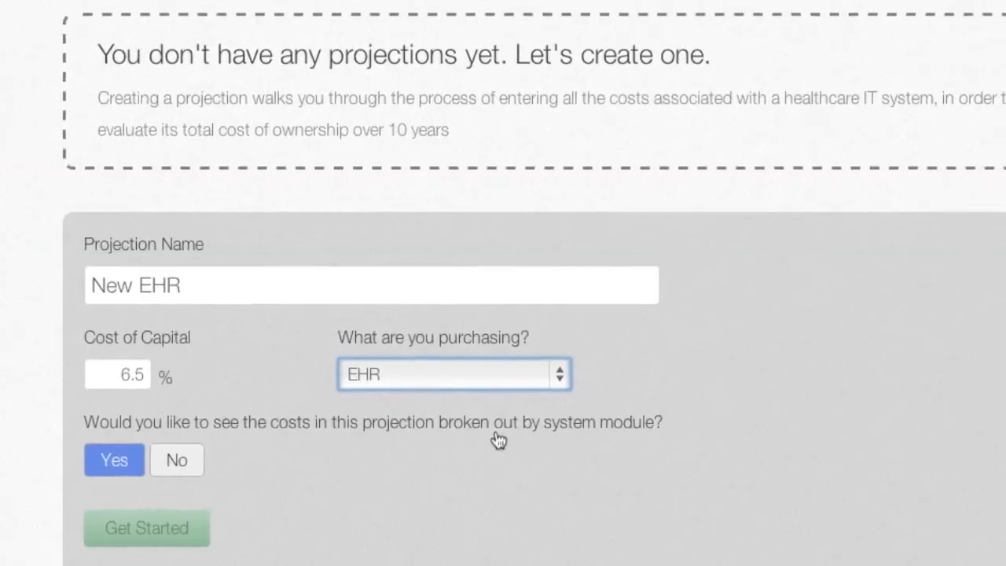
click(198, 472)
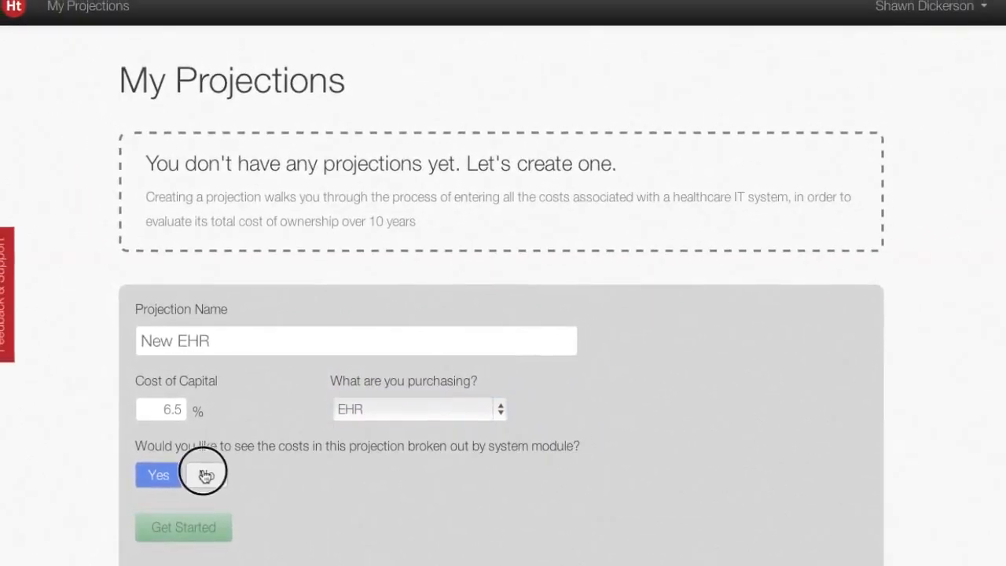
click(164, 531)
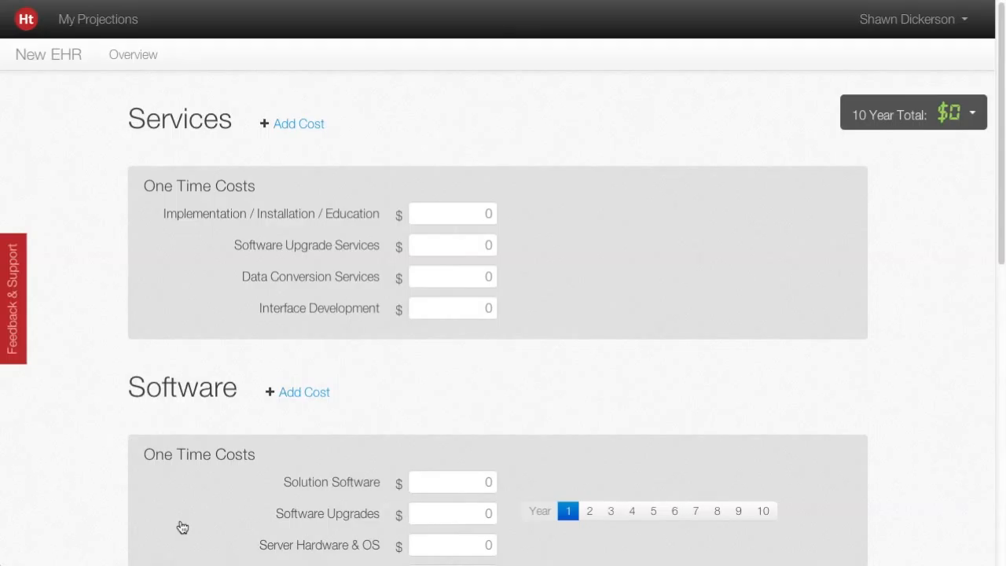
Add a one-time cost named Custom Module Development to the Services section.
scroll(182, 527, down, 4)
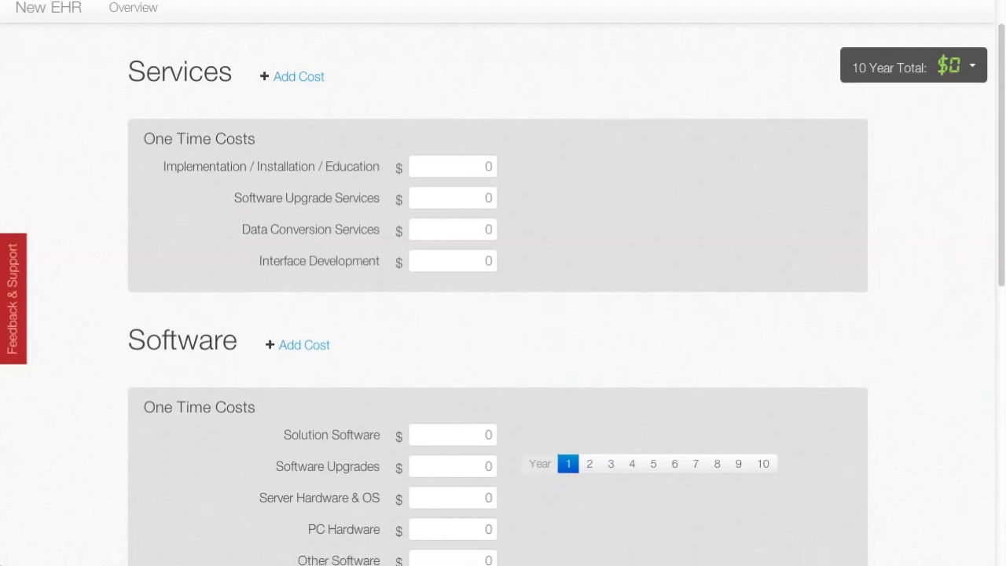
scroll(503, 283, down, 5)
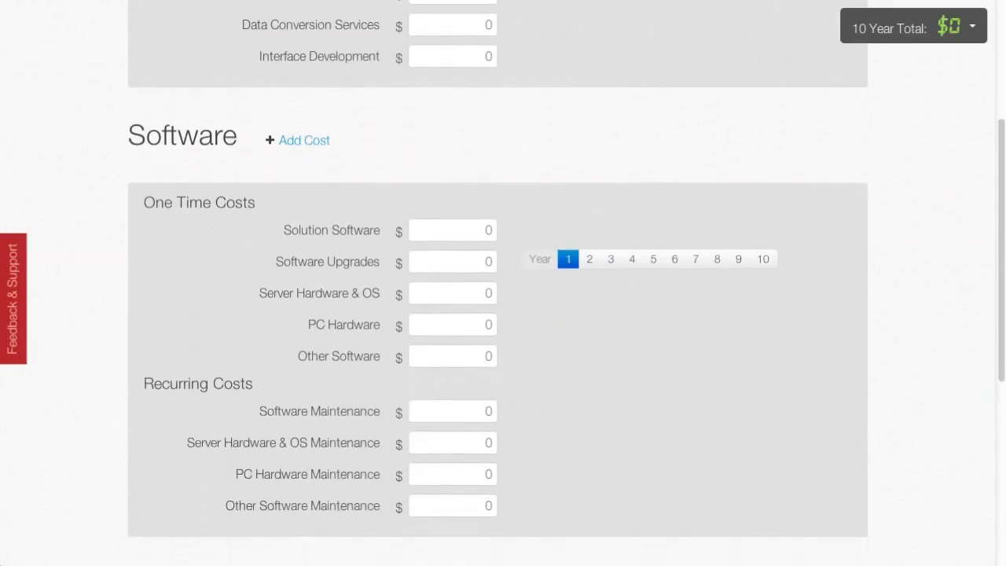
scroll(503, 283, down, 6)
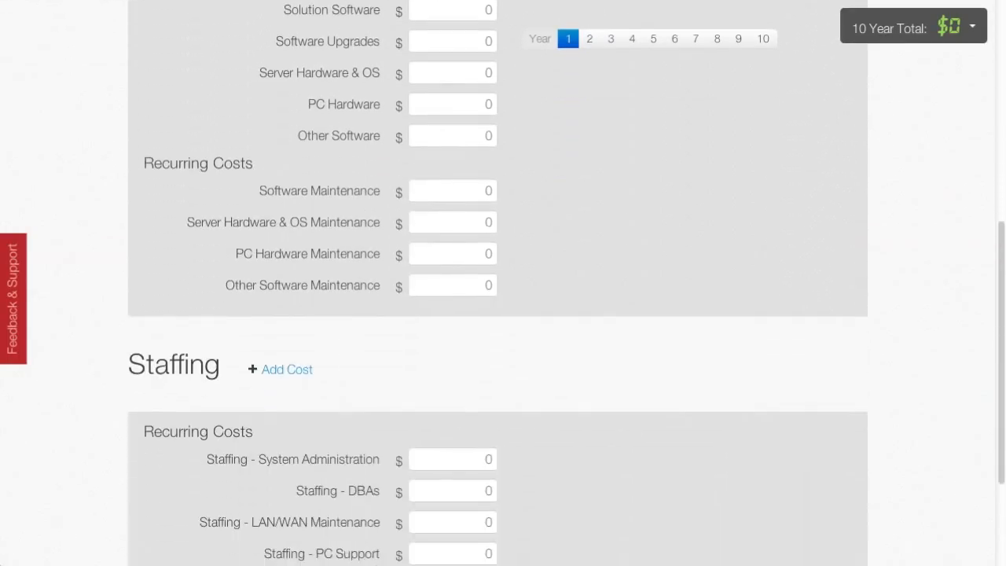
scroll(503, 283, down, 1)
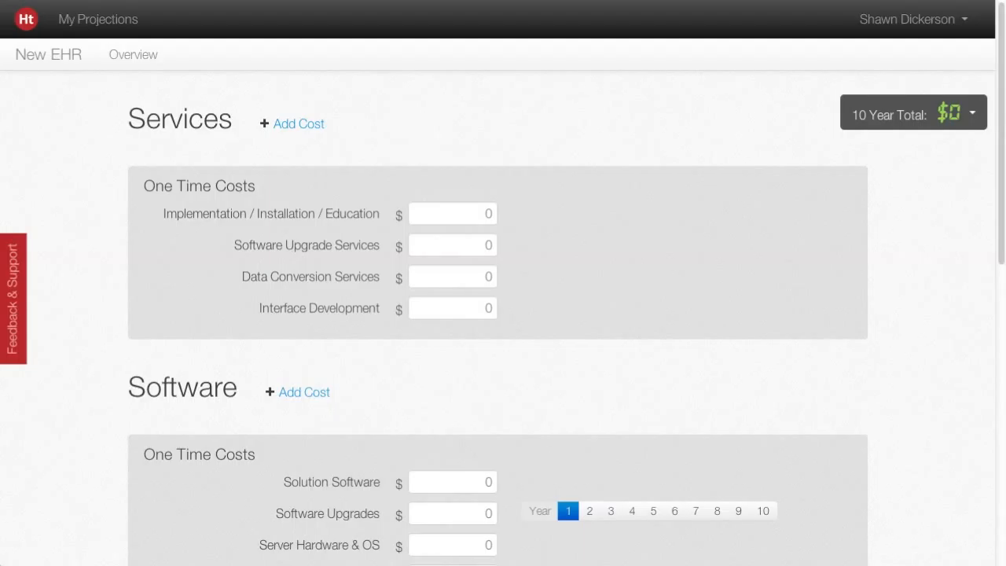
click(309, 128)
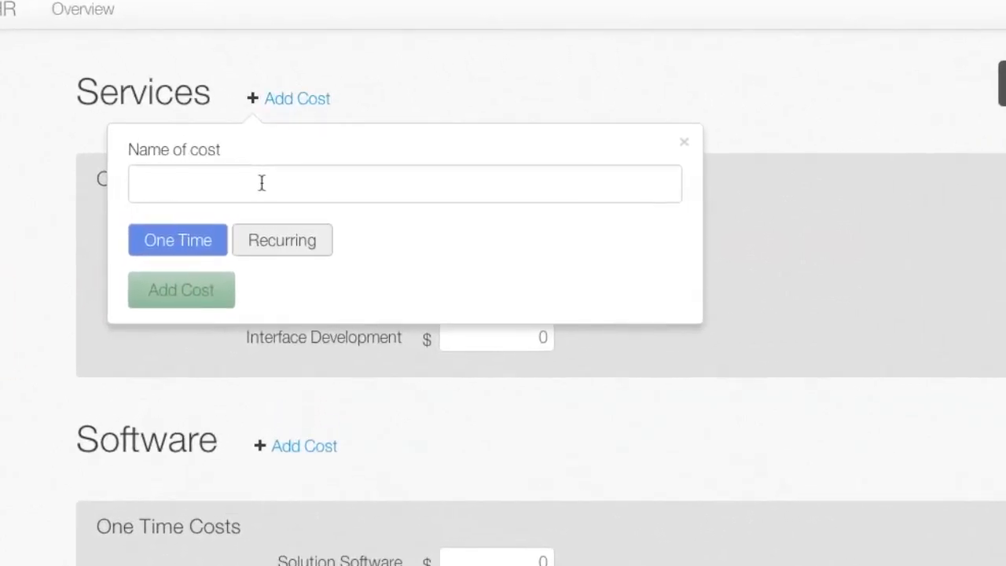
click(271, 189)
text(Custom M)
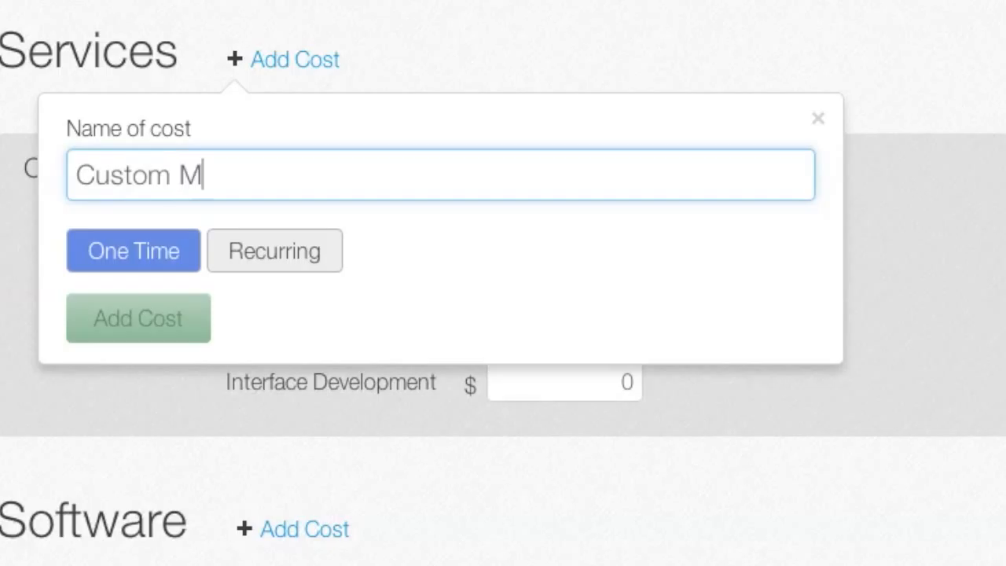
text(odule Development)
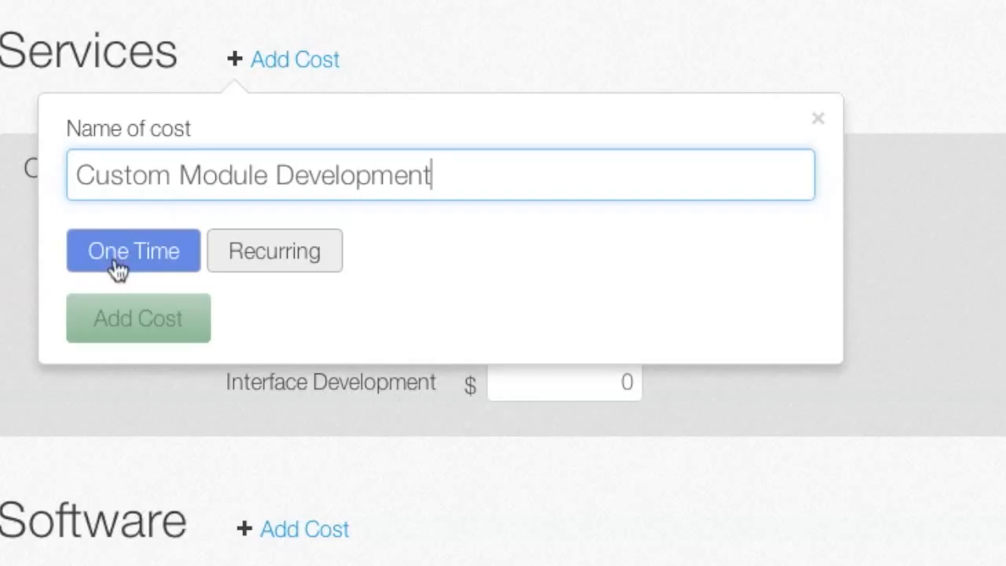
click(124, 319)
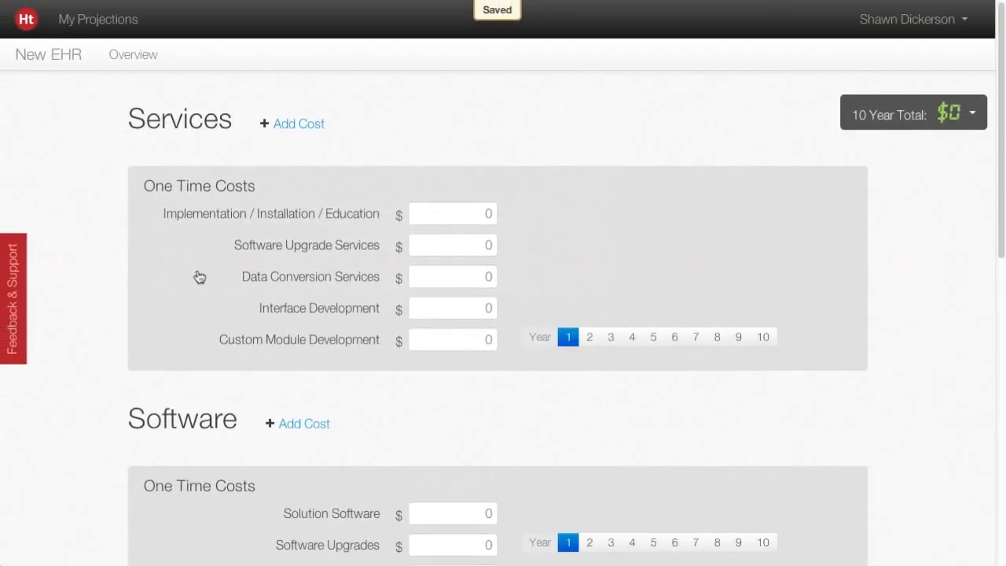
Set the Services costs for Implementation / Installation / Education to 2000000 and for Software Upgrade Services, Data Conversion Services and Interface Development to 1000000 each.
click(487, 212)
text(2000000)
key(Tab)
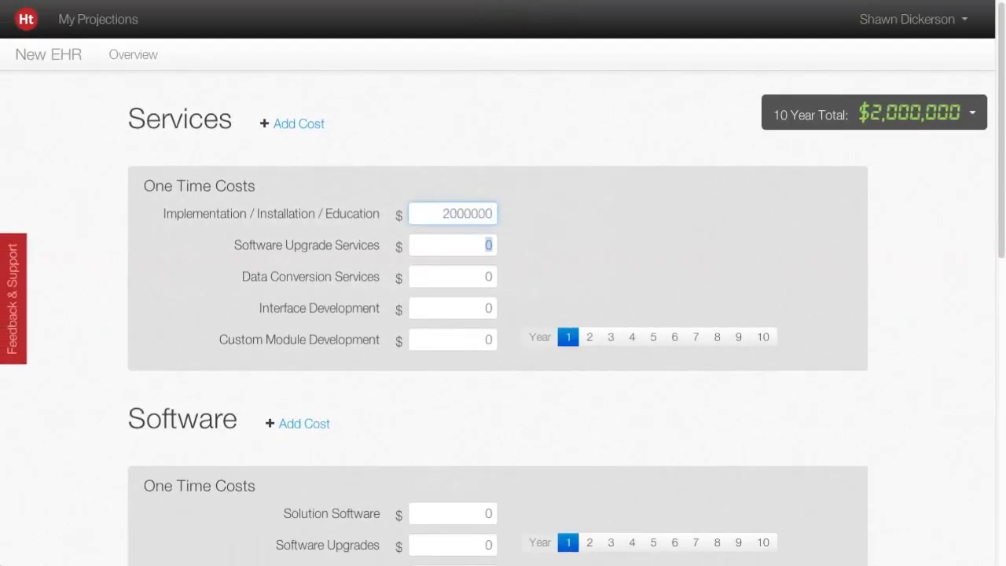
text(1000000)
key(Tab)
text(1000000)
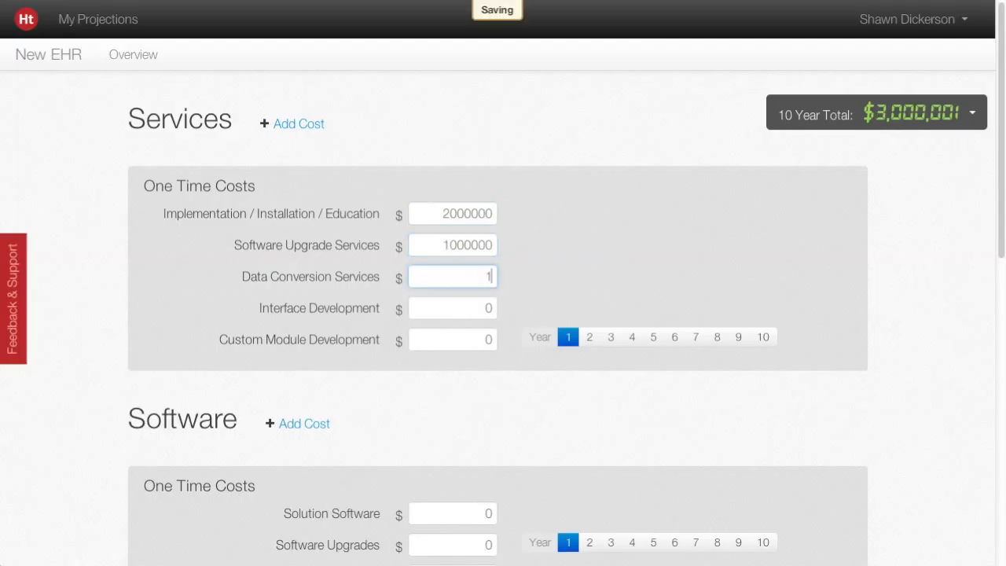
key(Tab)
text(1000000)
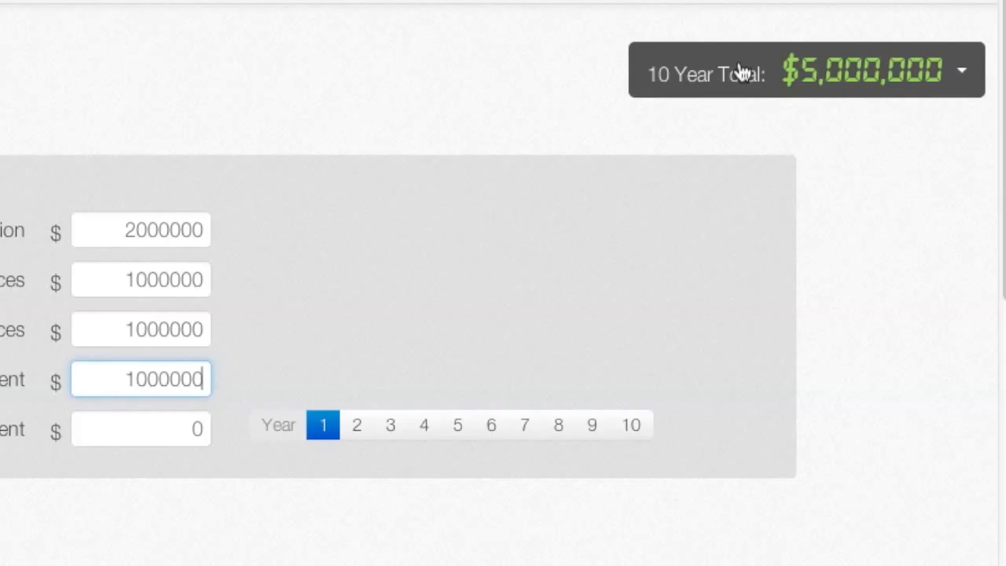
View the cash flow chart behind the 10-year total, and set Custom Module Development to 1000000 in year 3.
click(743, 73)
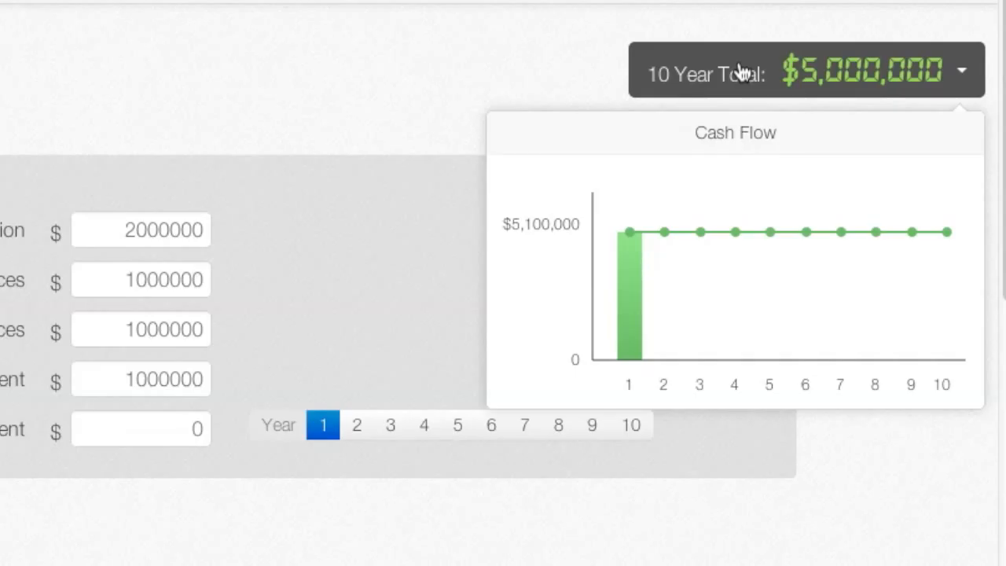
click(743, 72)
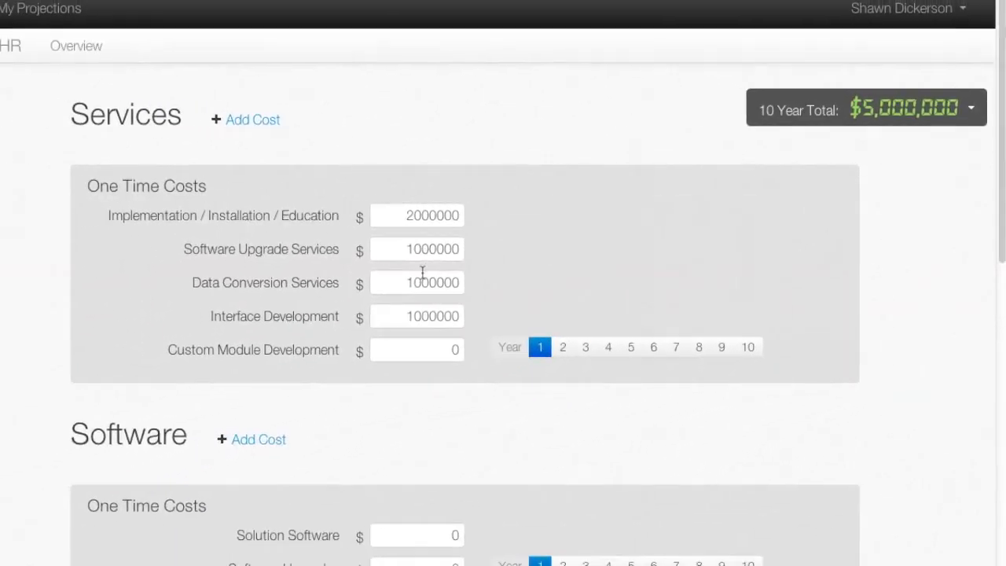
double_click(482, 341)
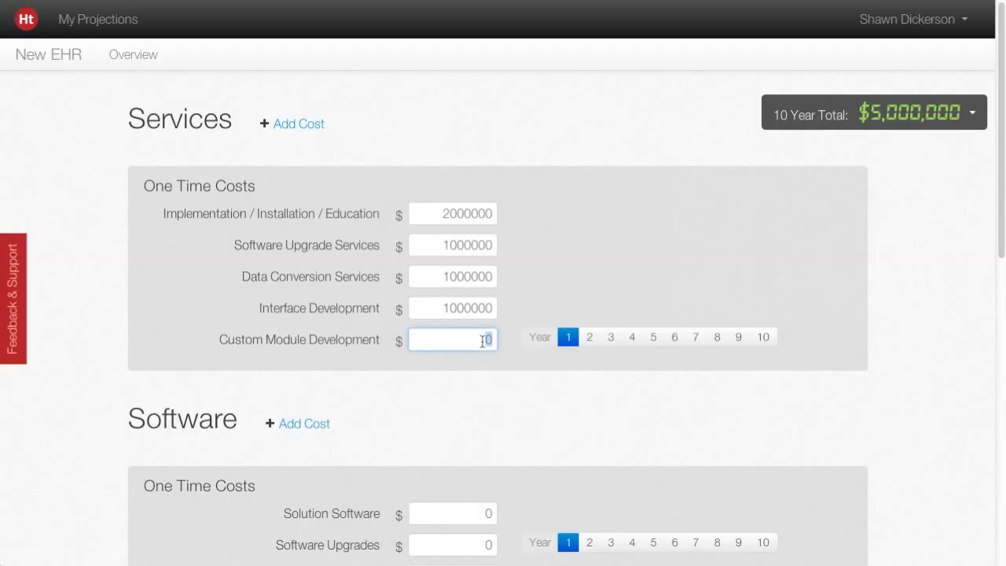
text(100000)
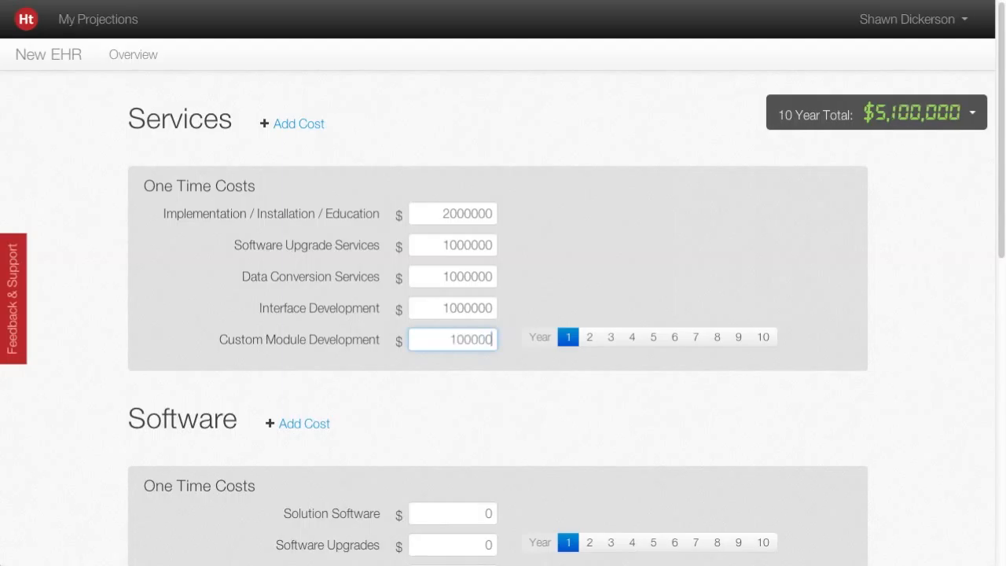
text(0)
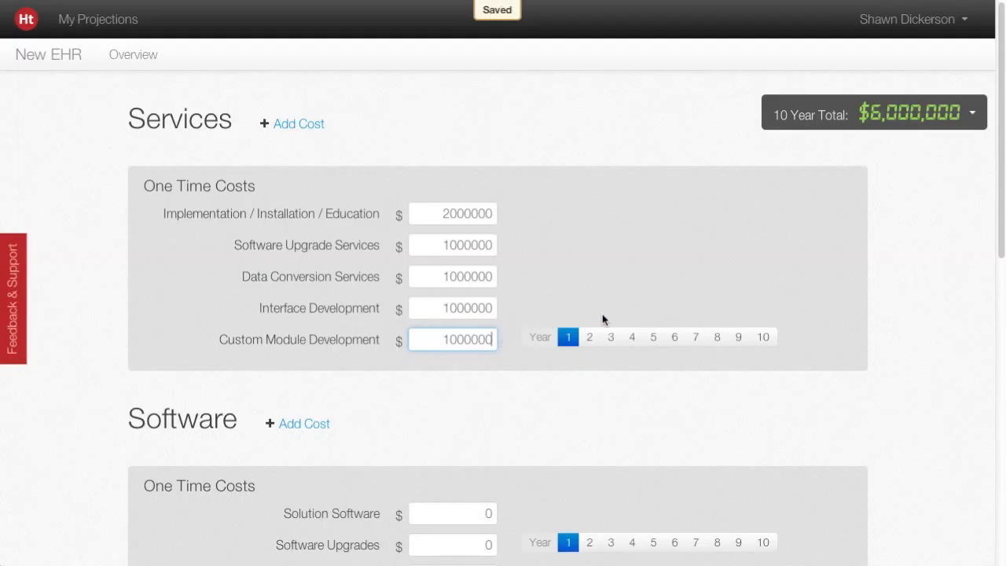
click(612, 338)
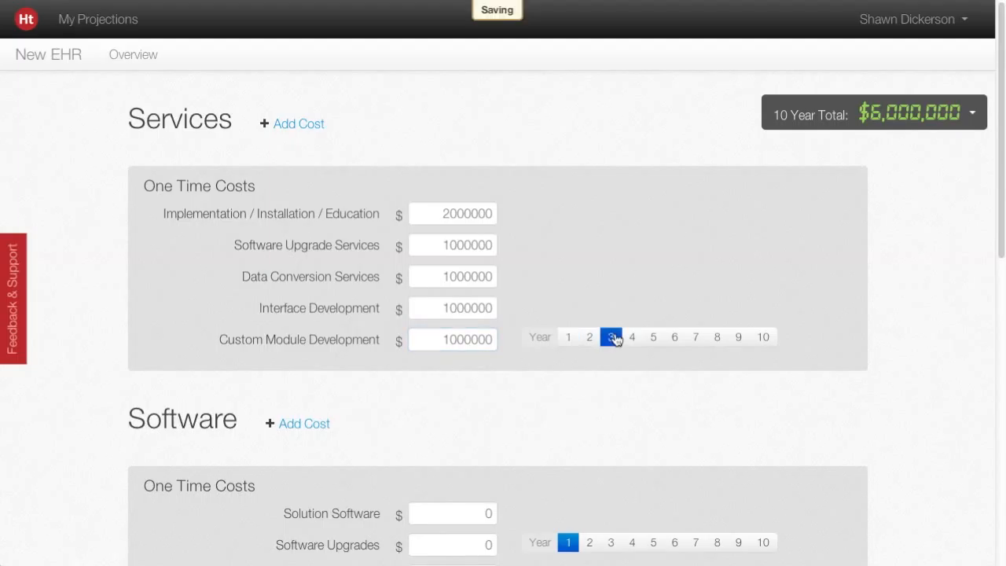
Examine how the year 3 cost affects the cash flow chart and close the chart.
click(814, 118)
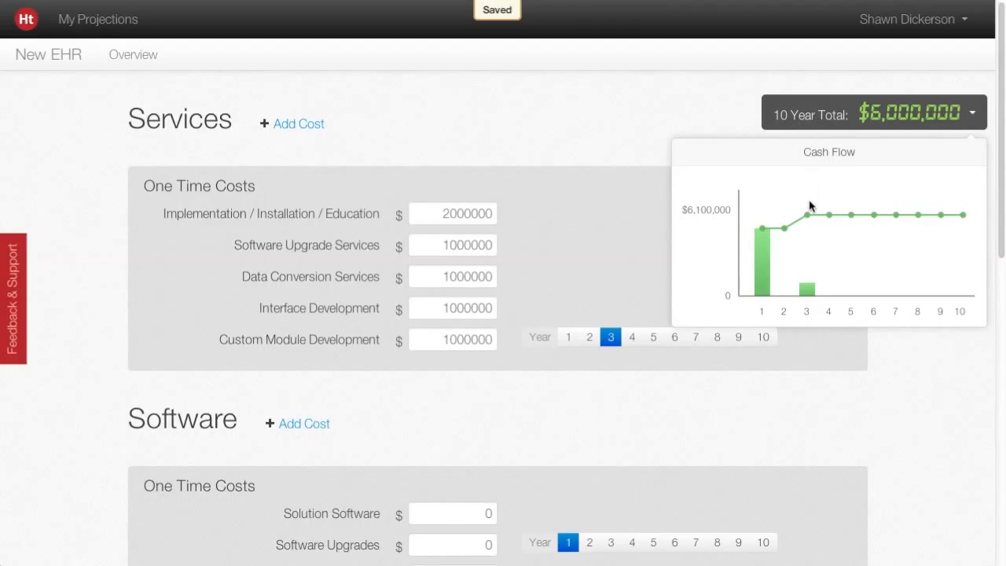
mouse_move(808, 216)
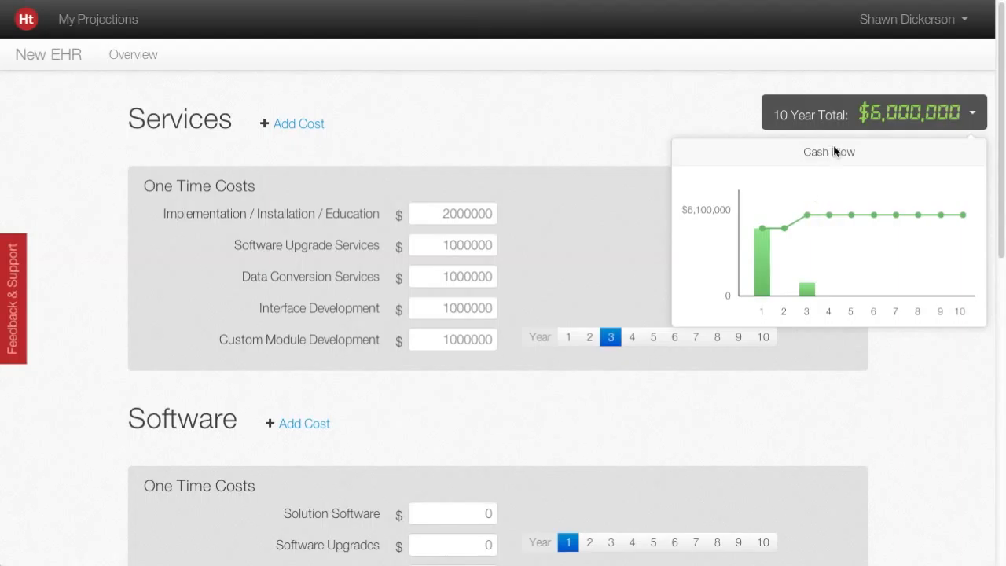
click(851, 115)
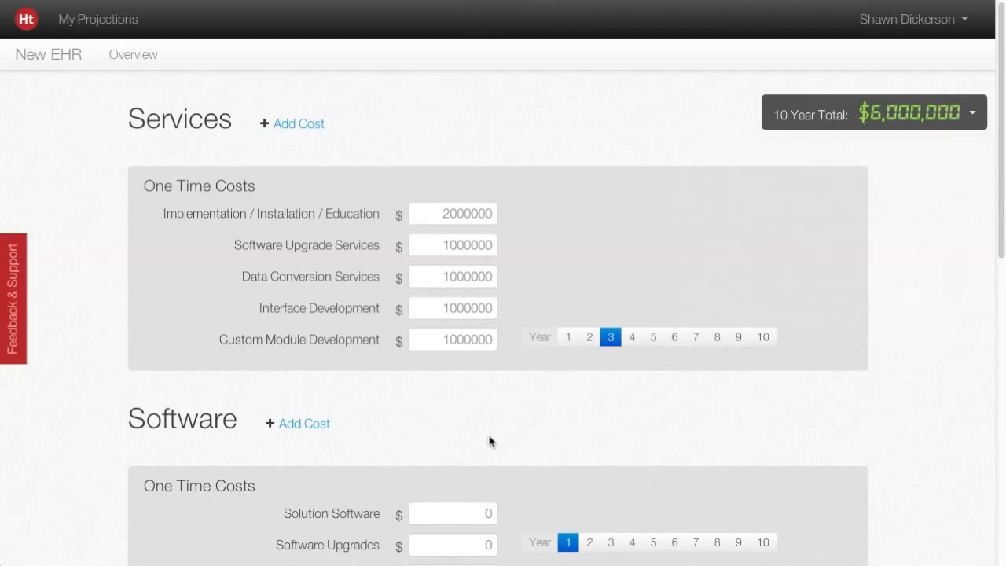
In the Software one-time costs, set Solution Software to 40000000 and Software Upgrades to 10000000.
scroll(490, 441, down, 3)
scroll(489, 441, down, 1)
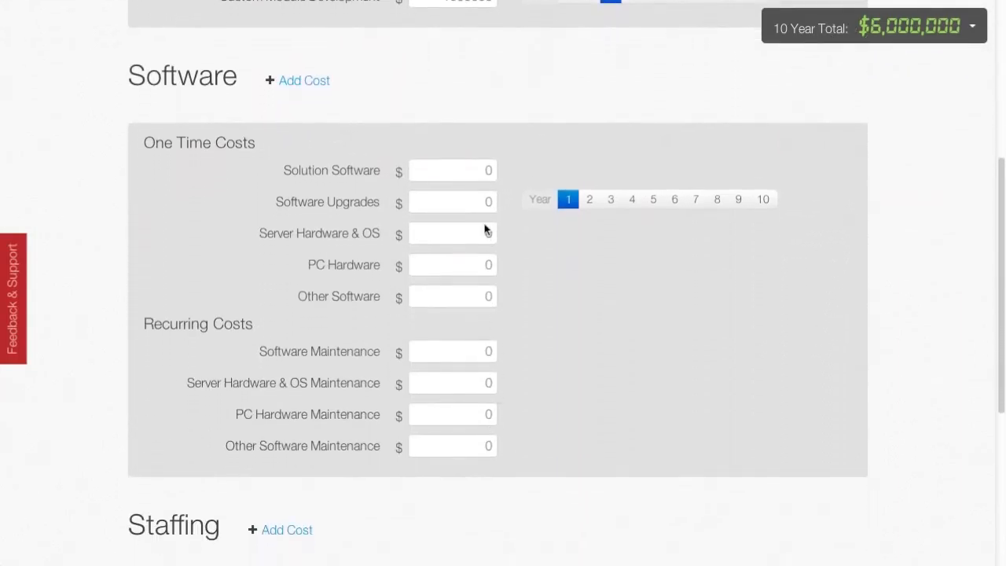
click(482, 169)
text(40000000)
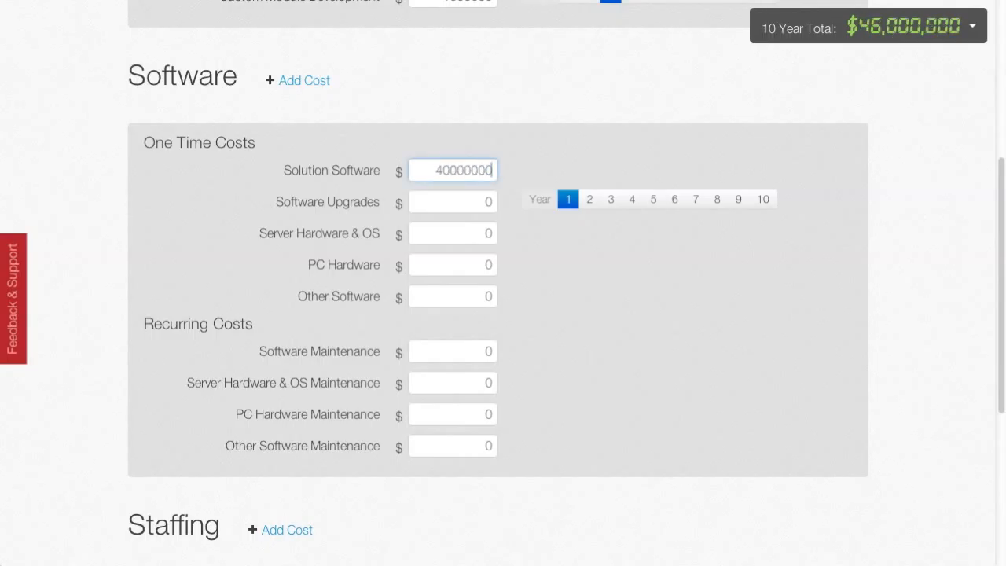
key(Tab)
text(10000000)
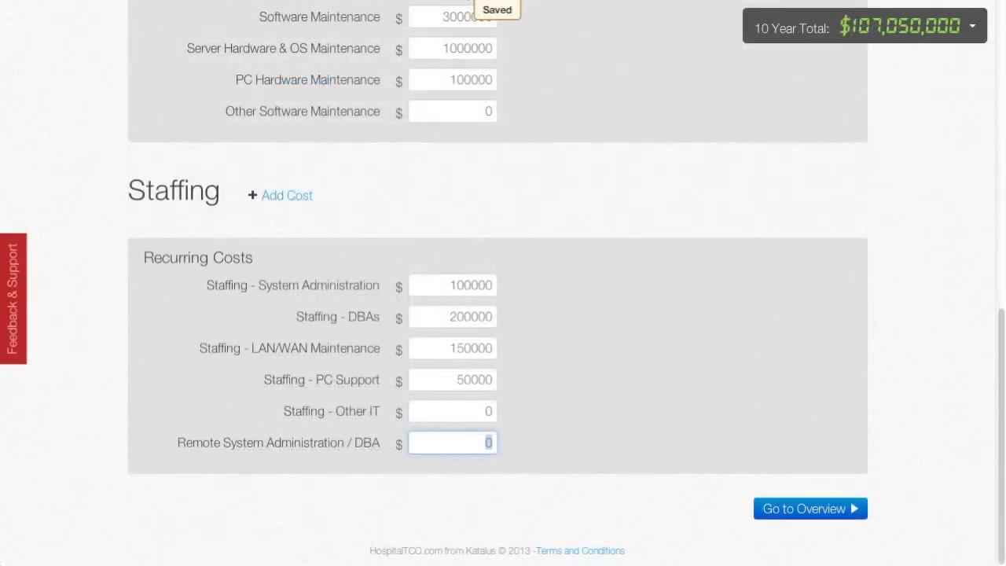
Set the recurring Remote System Administration / DBA staffing cost to 100000 and open the projection's overview at its Cash Flow chart.
text(100000)
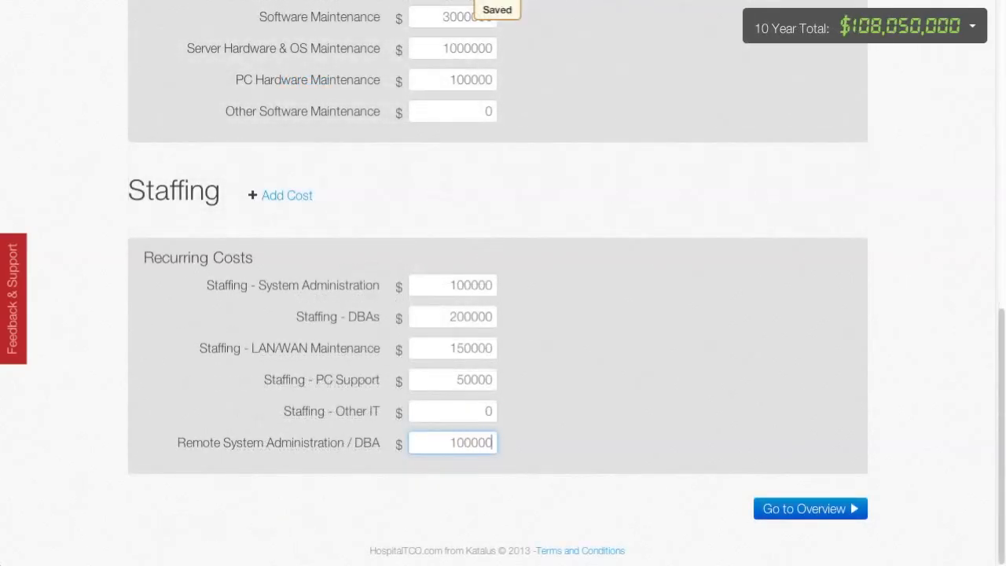
key(Tab)
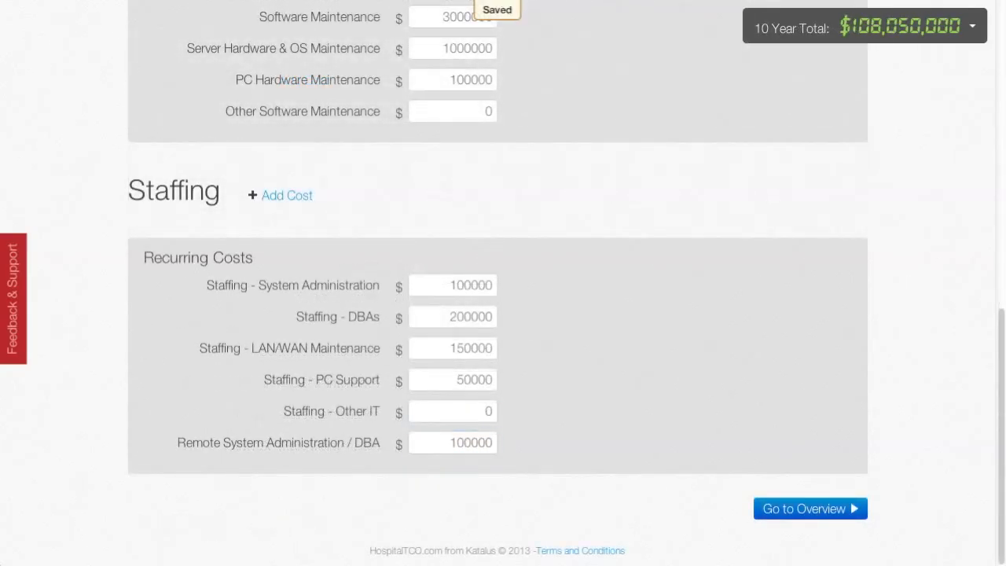
click(837, 516)
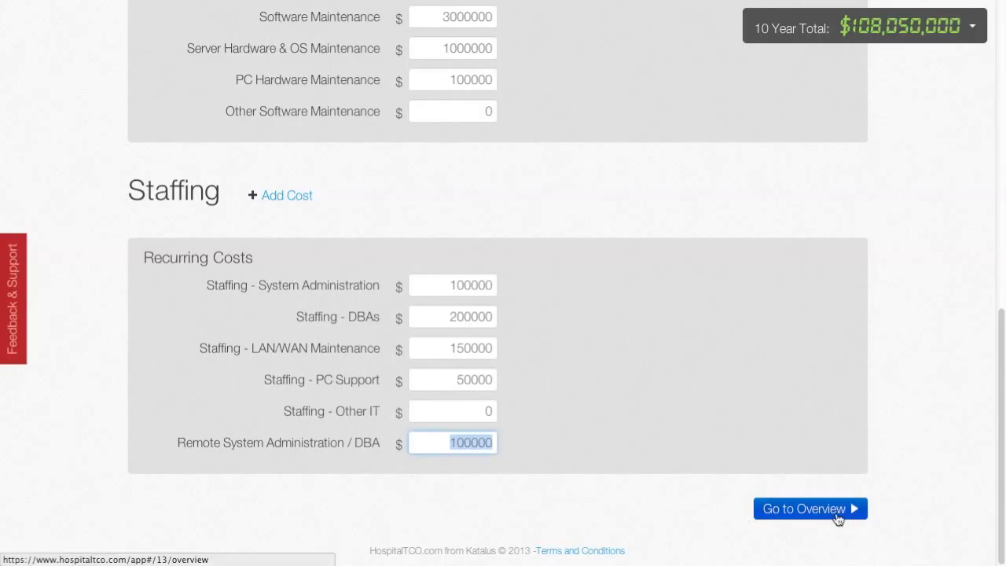
click(838, 515)
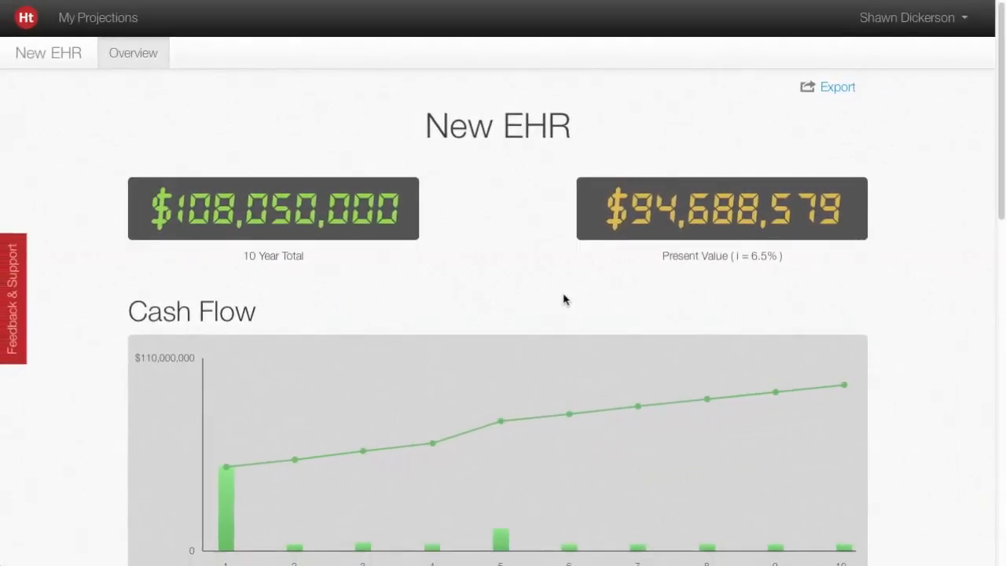
scroll(563, 299, down, 2)
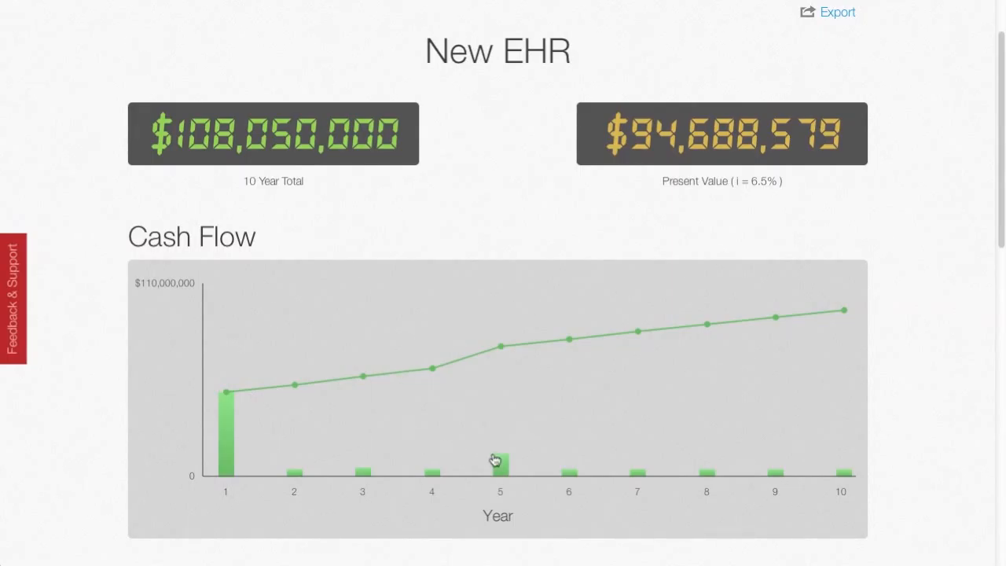
Check the year 5 cost in the Cash Flow chart and open the cumulative breakdown for year 6.
mouse_move(501, 467)
click(571, 343)
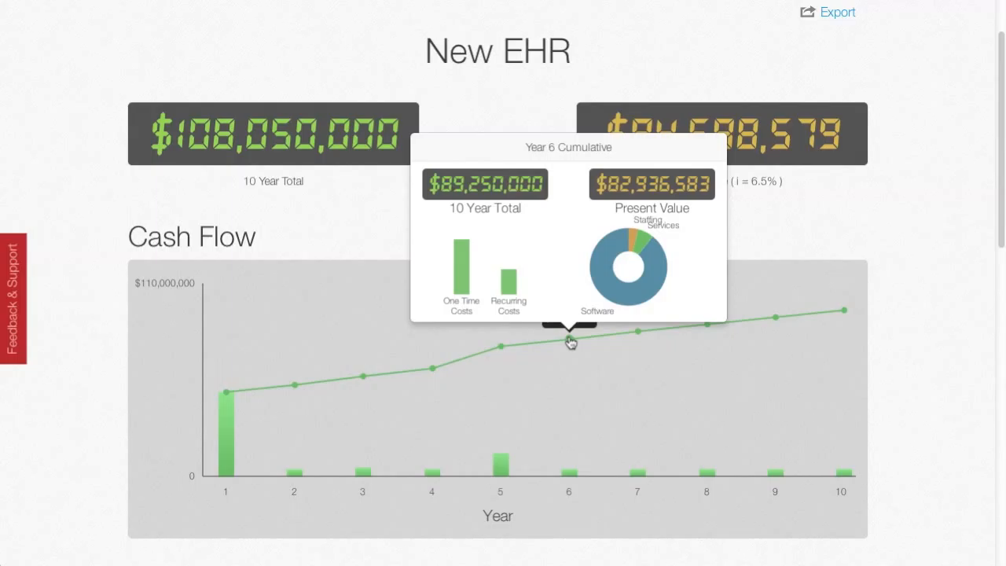
Compare the Year 1 and Year 2-10 costs, and open the Software details in the Breakout chart.
scroll(556, 377, down, 4)
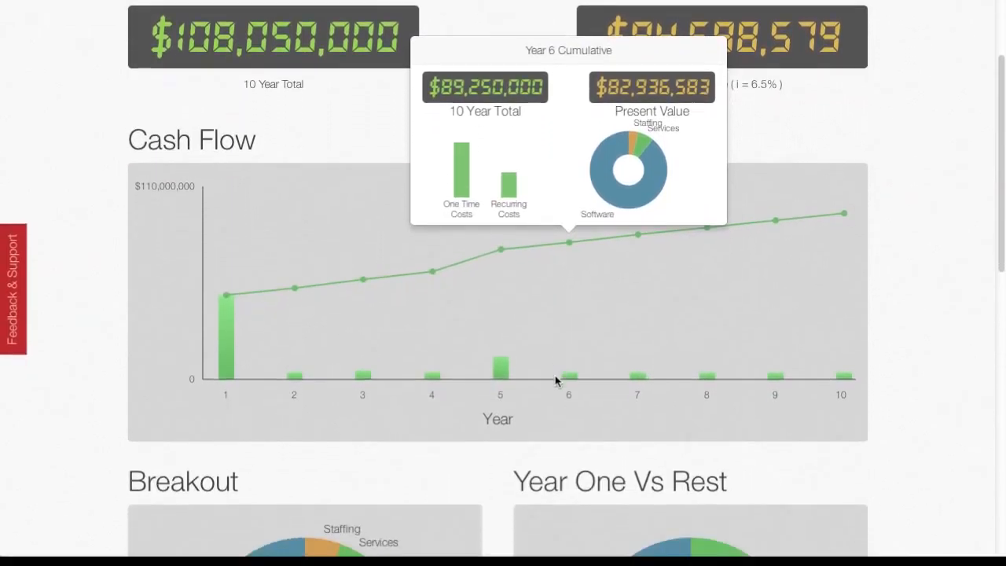
scroll(554, 384, down, 1)
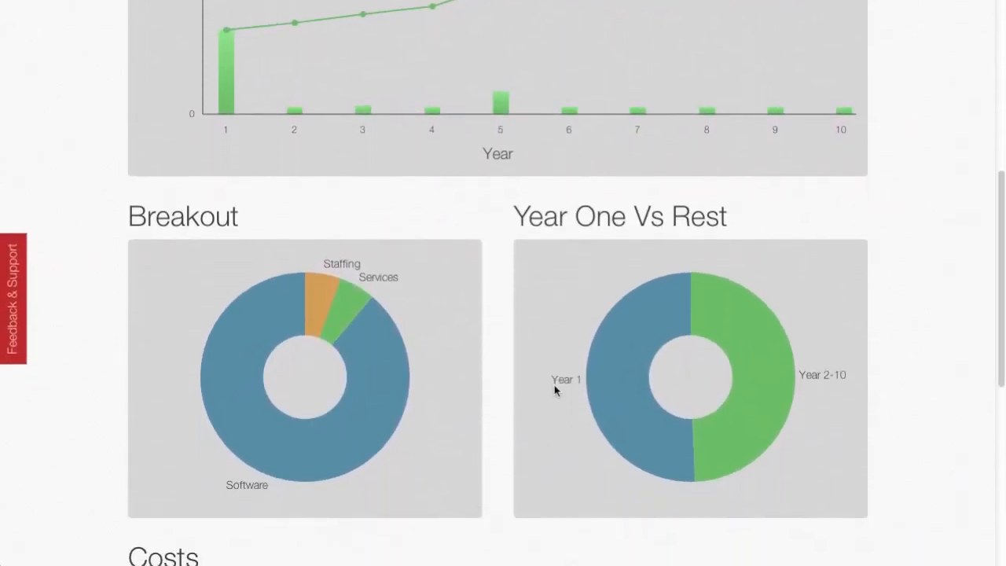
mouse_move(401, 360)
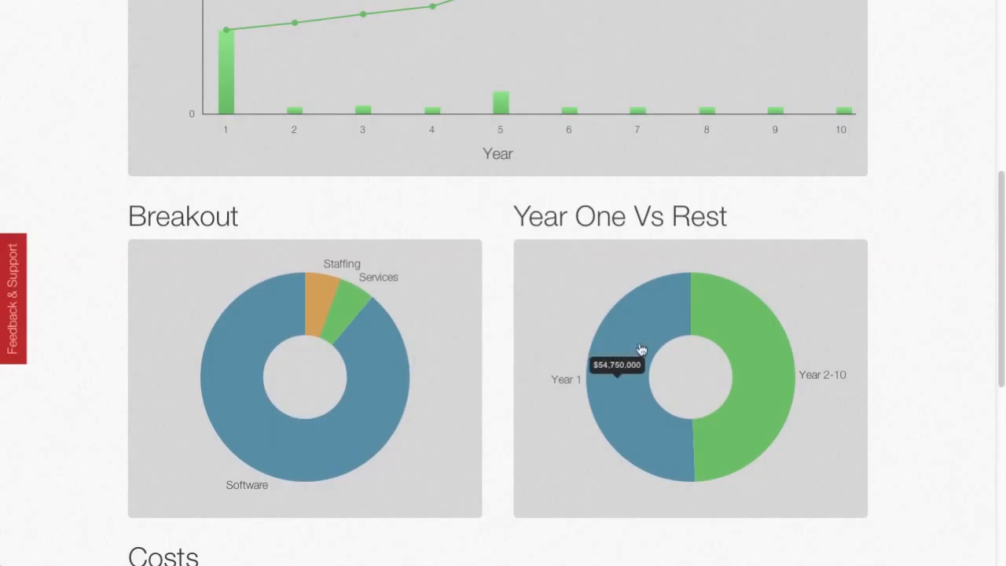
mouse_move(744, 342)
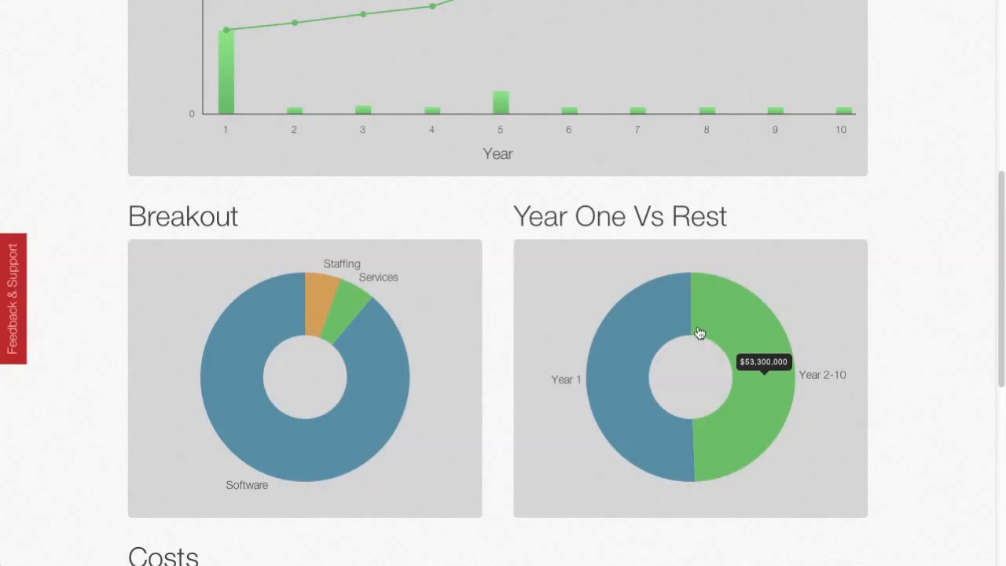
click(371, 367)
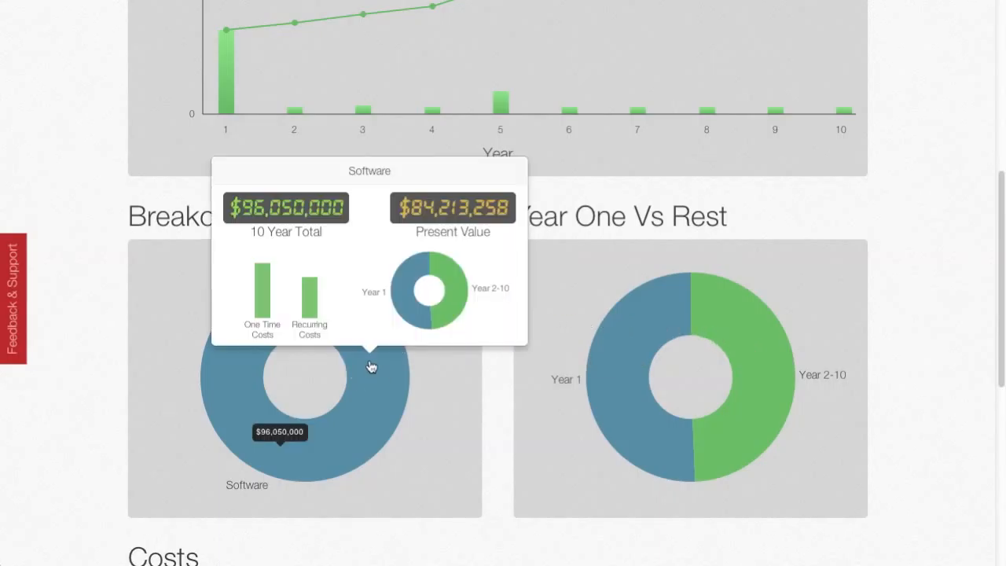
In the overview's Costs table, set Interface Development to 2000000 for year 5.
scroll(371, 367, down, 4)
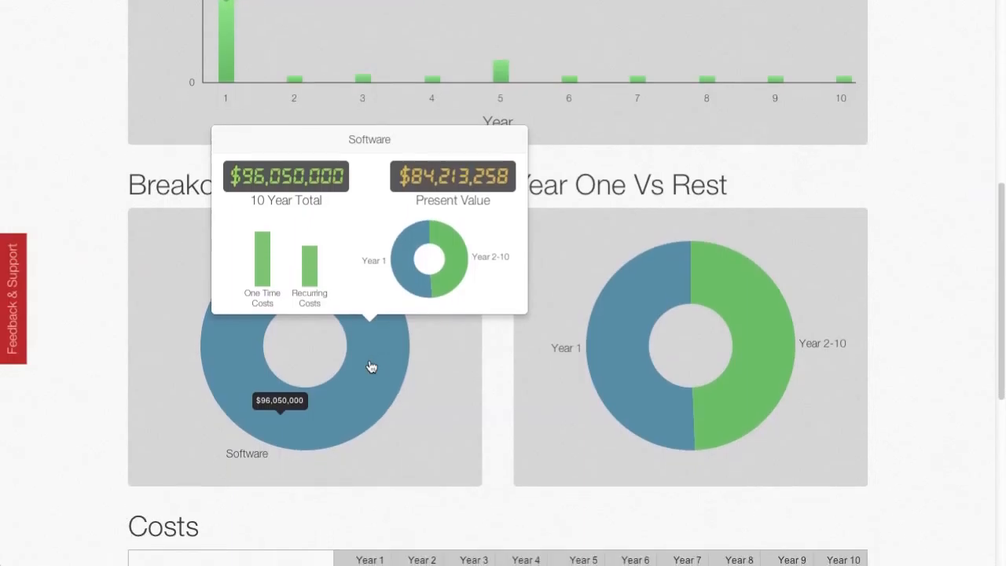
scroll(370, 360, down, 2)
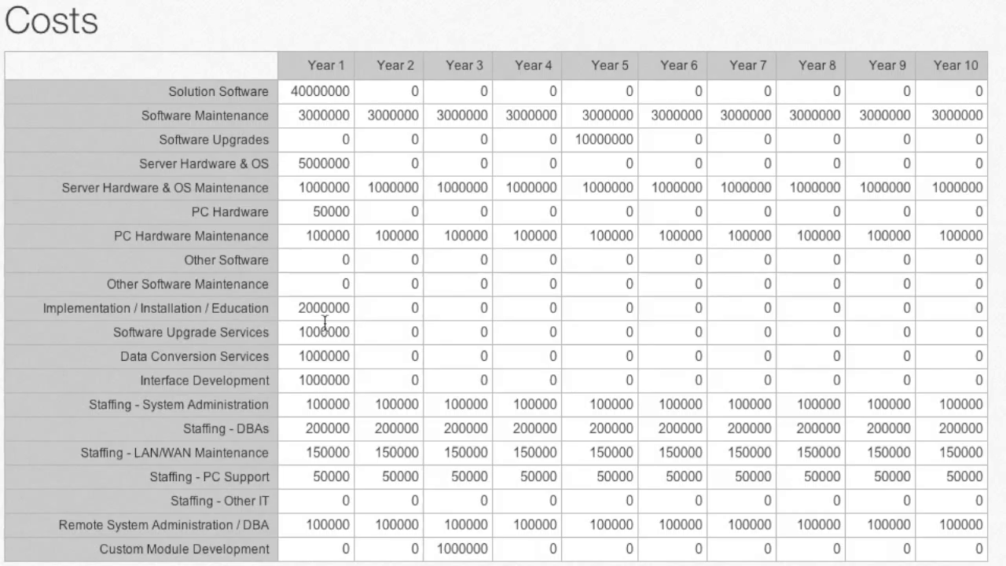
click(627, 381)
text(2000)
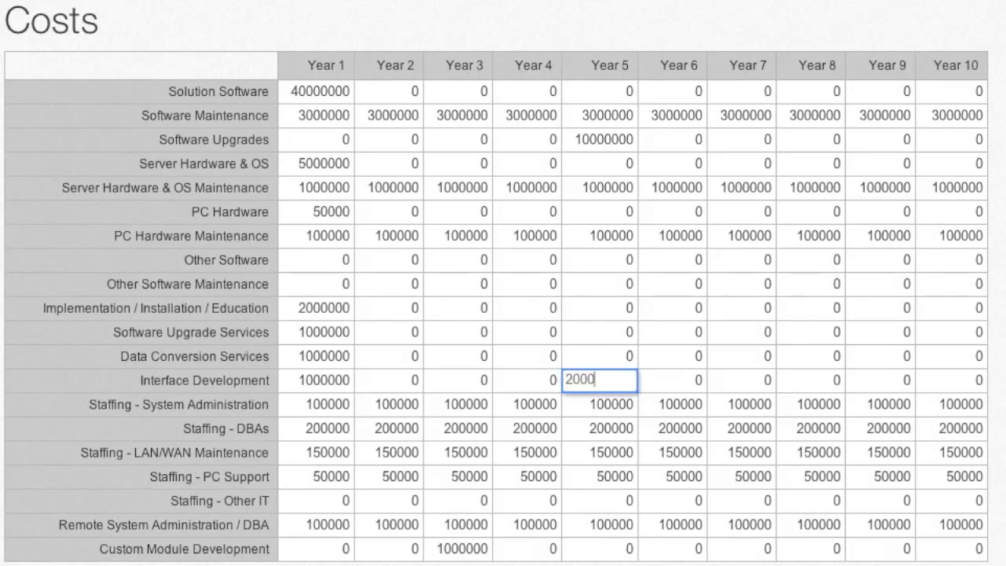
text(000)
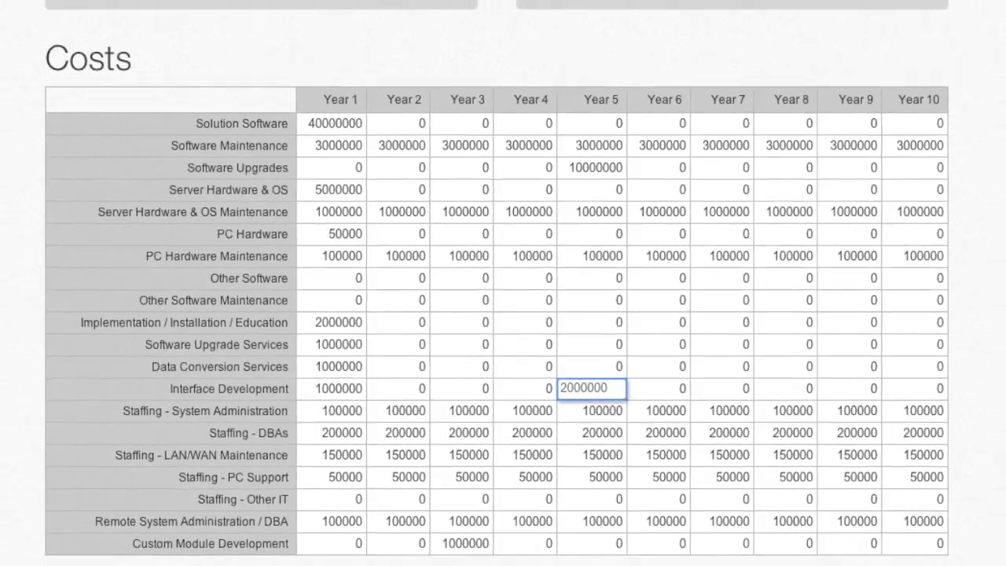
key(Tab)
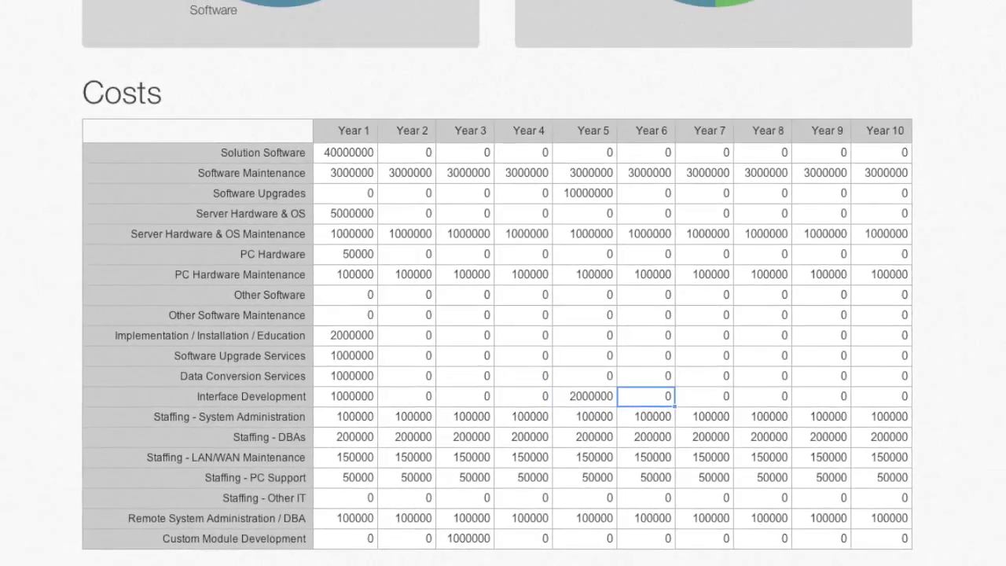
Export the New EHR projection from its overview.
scroll(503, 283, up, 5)
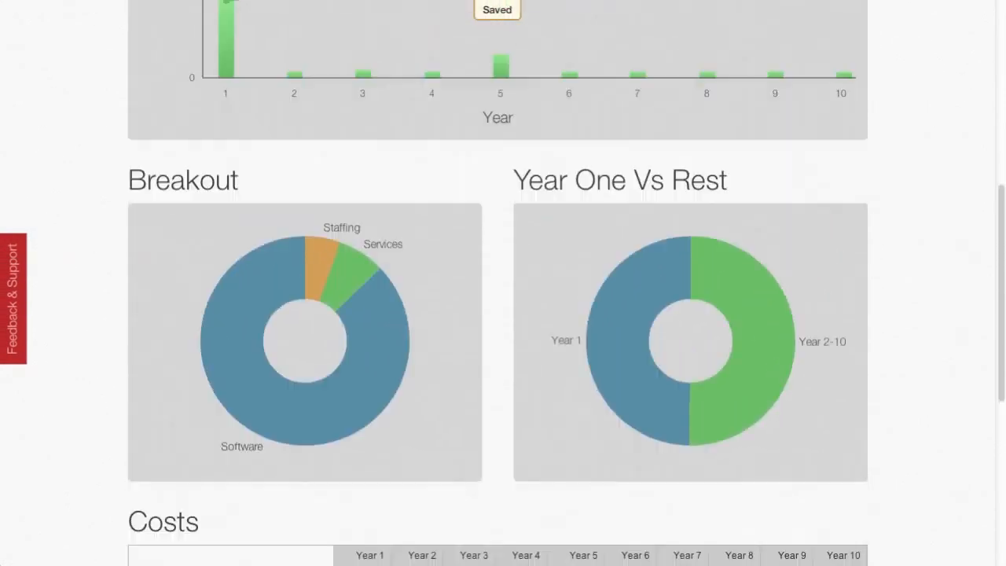
scroll(503, 283, up, 6)
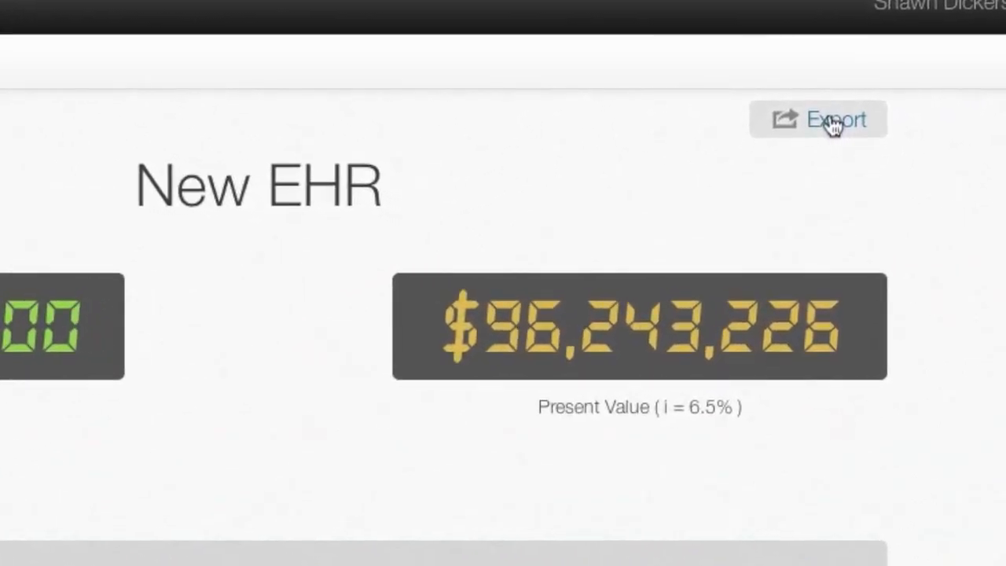
click(834, 122)
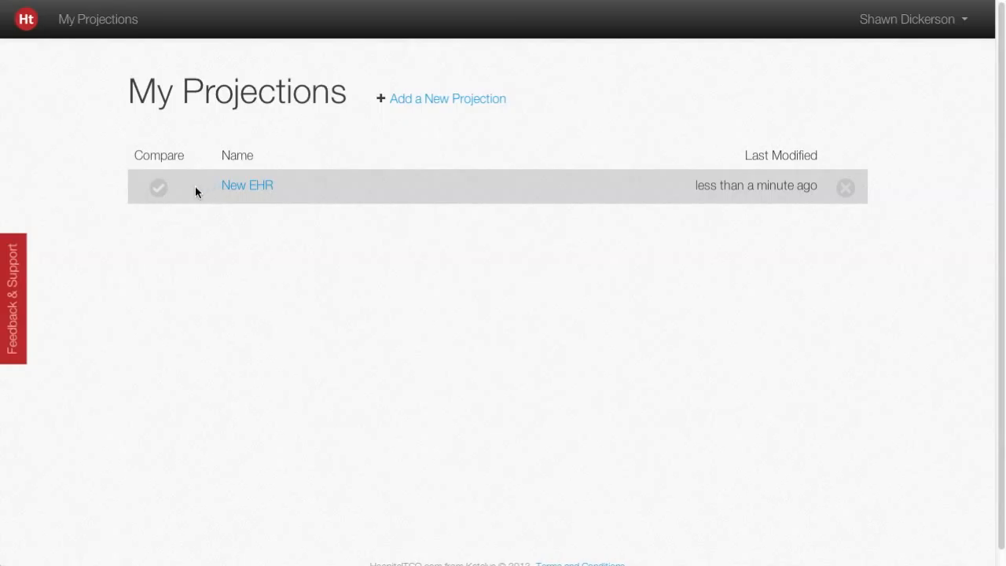
Open the feedback and support form and enter the comment "Love the system!".
click(14, 288)
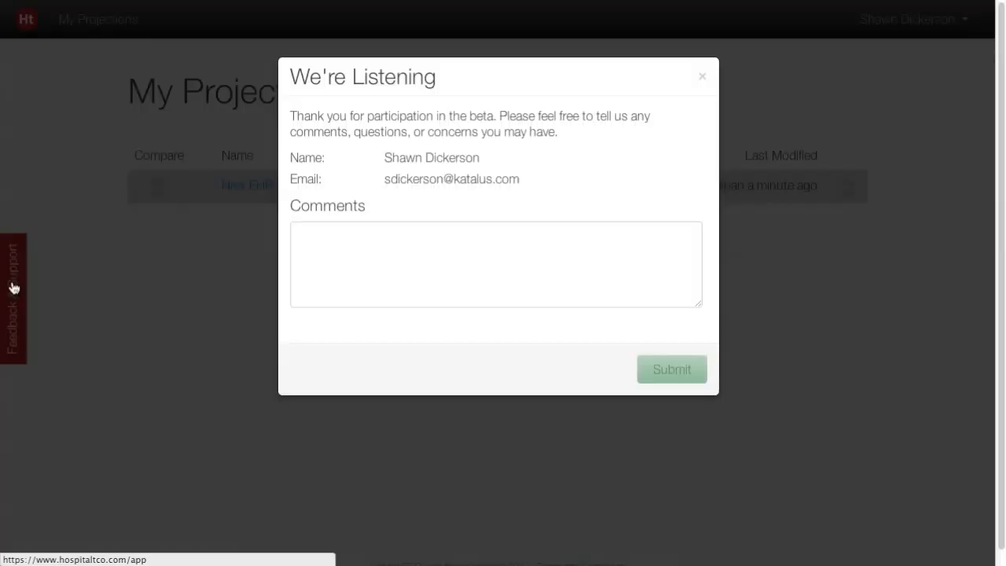
click(312, 237)
text(Love the system!)
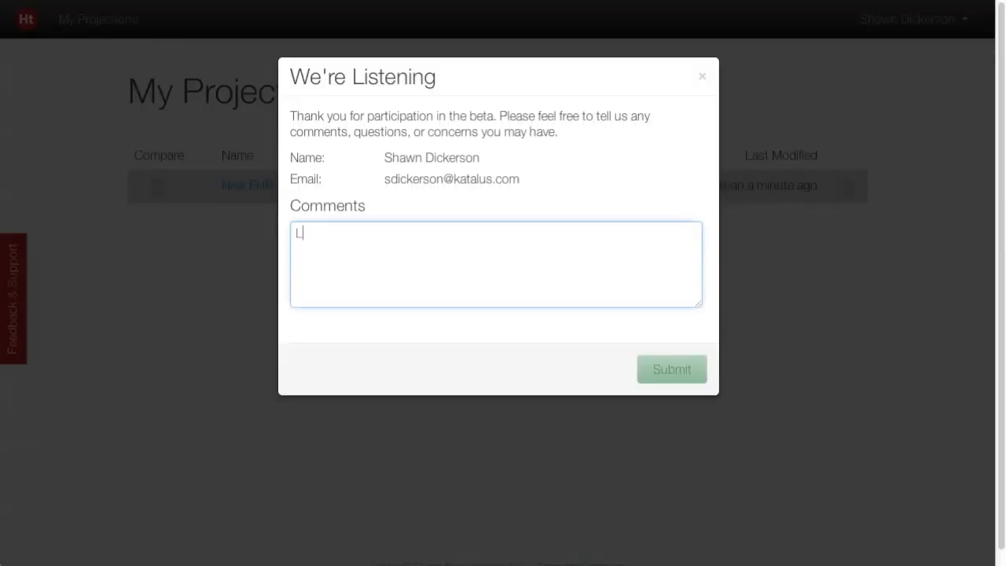